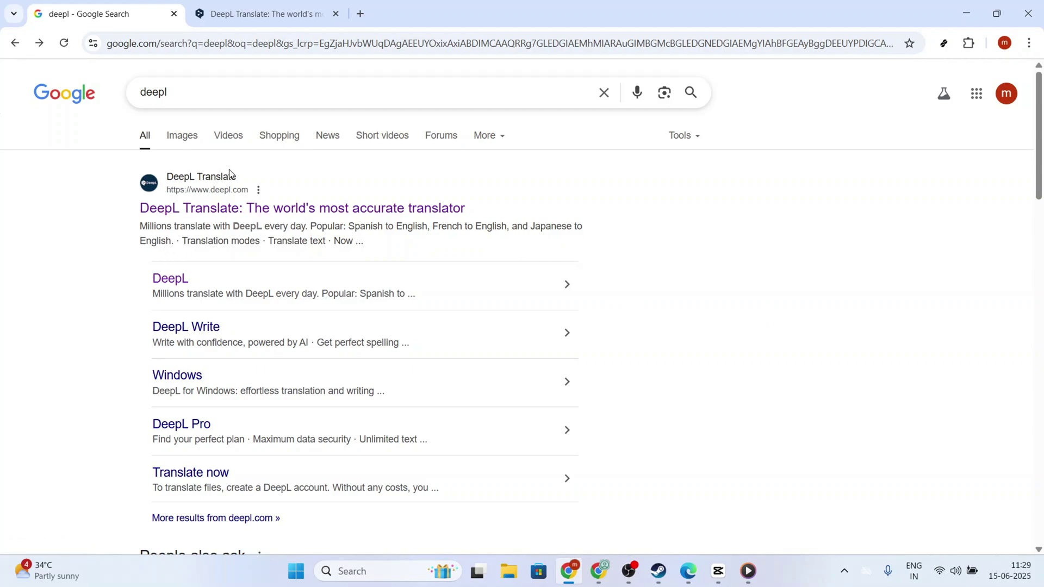
From the DeepL translator tab, log in using the saved email address and the account password.
left_click(239, 13)
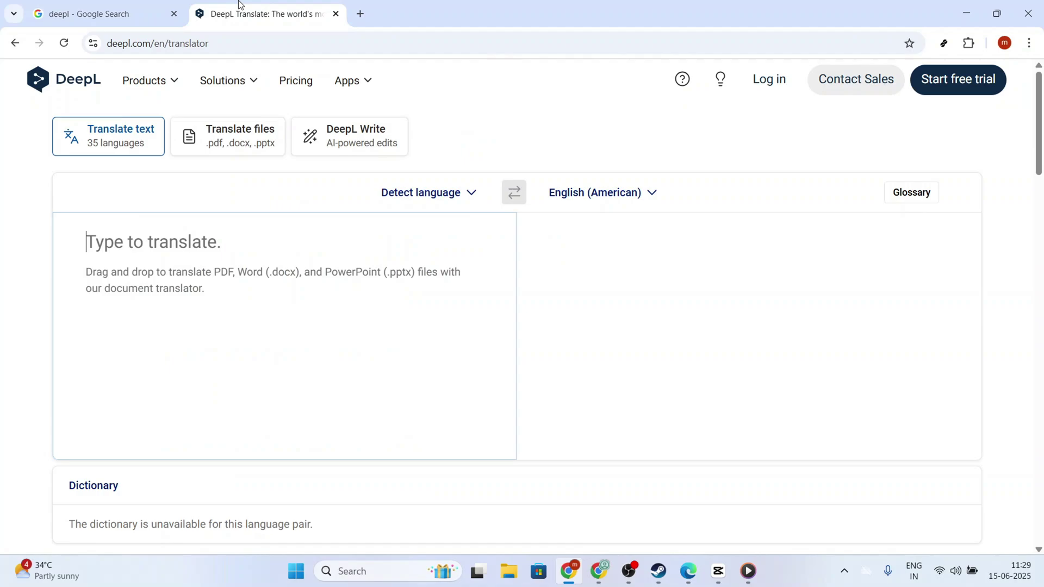
left_click(776, 84)
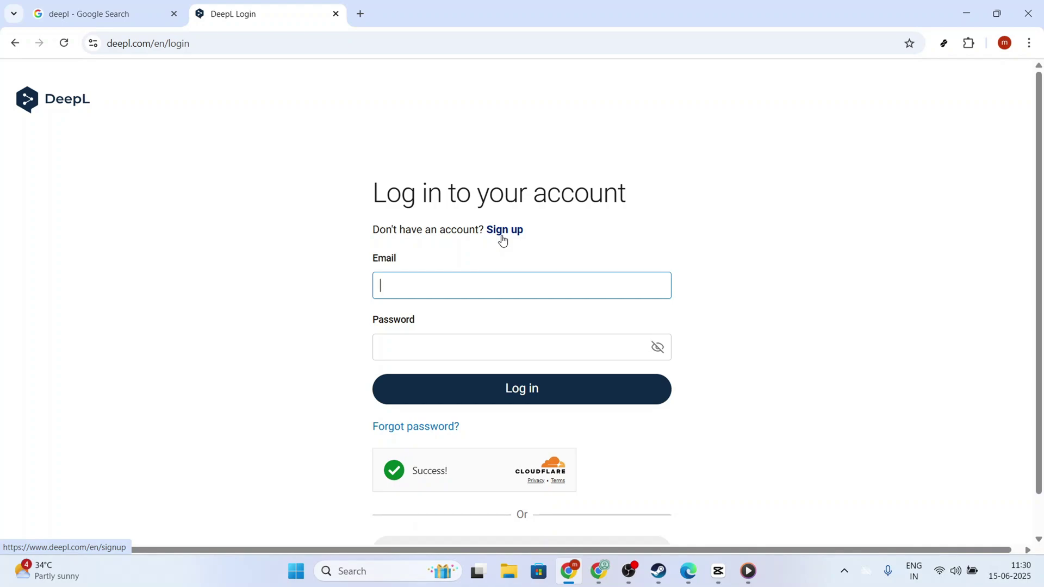
type("a")
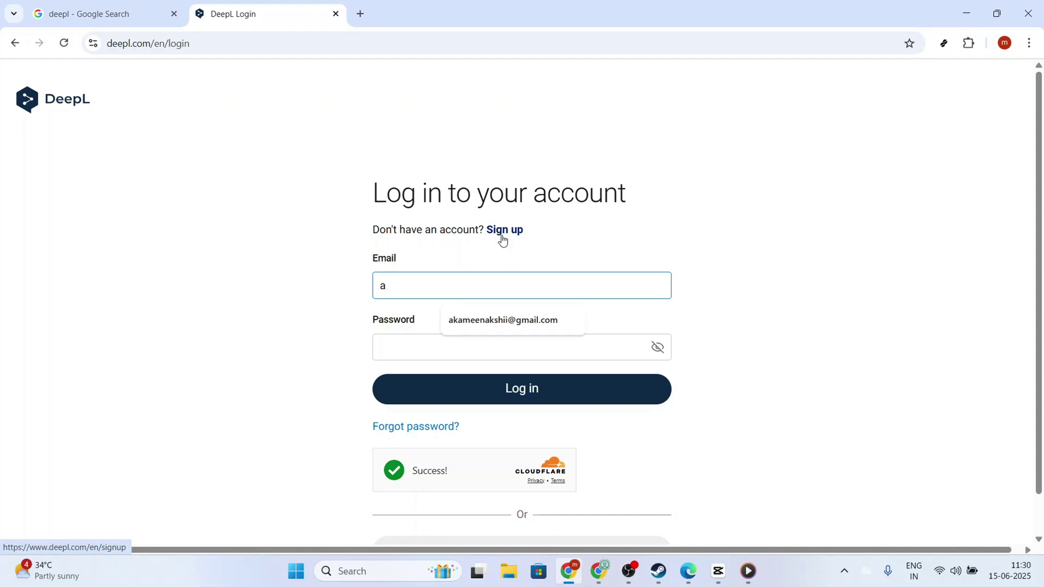
left_click(523, 326)
left_click(496, 343)
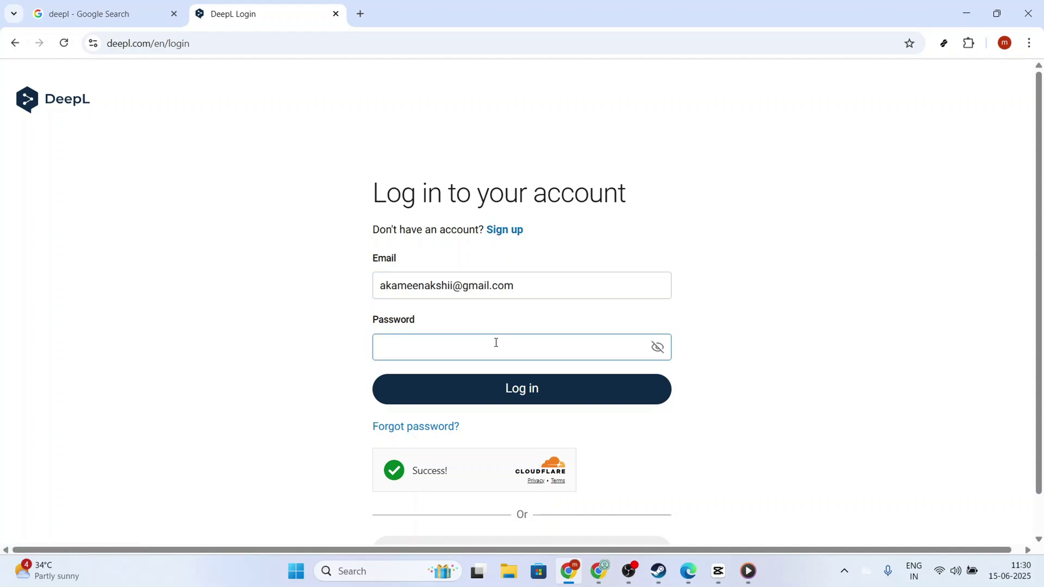
left_click(517, 389)
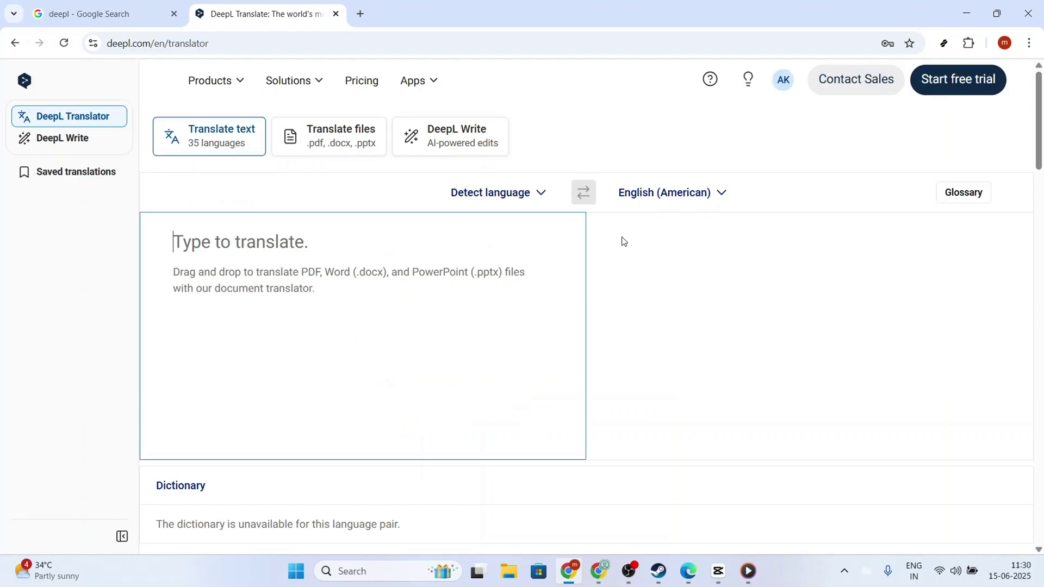
Open the account settings page from the avatar menu and scroll to two-factor authentication.
left_click(783, 81)
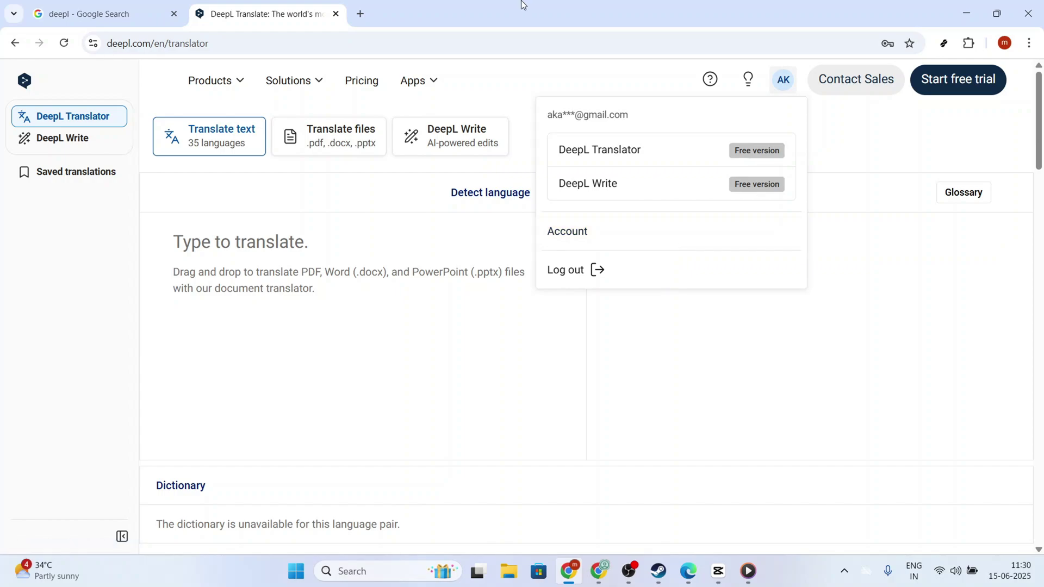
left_click(634, 242)
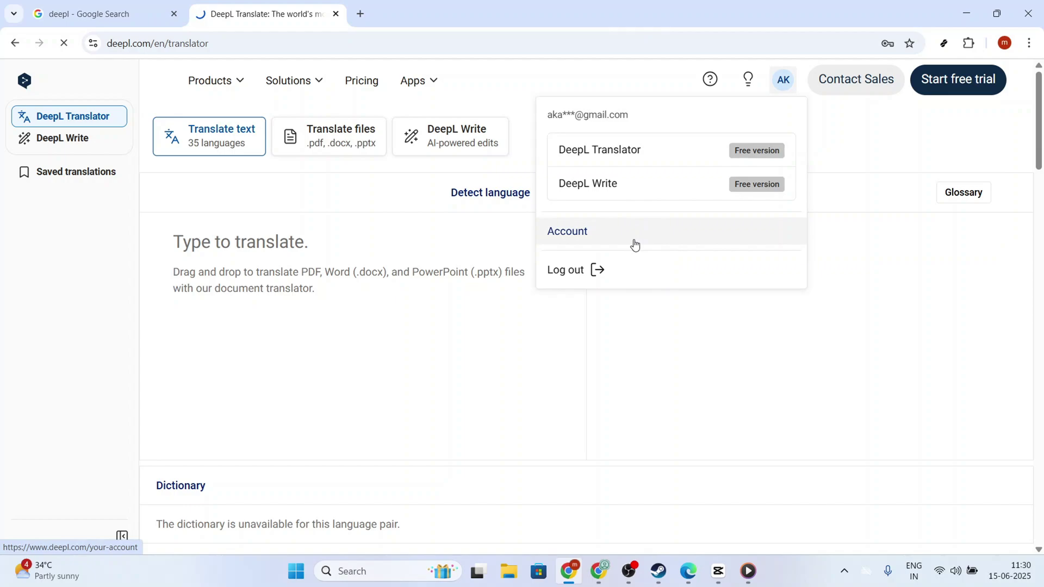
scroll(369, 365, "down", 8)
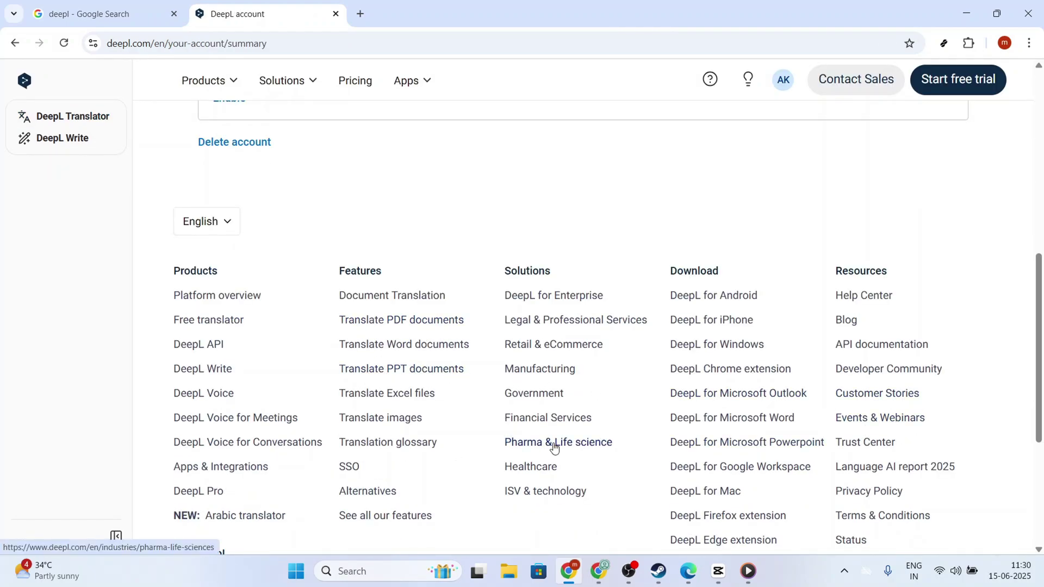
scroll(674, 449, "up", 10)
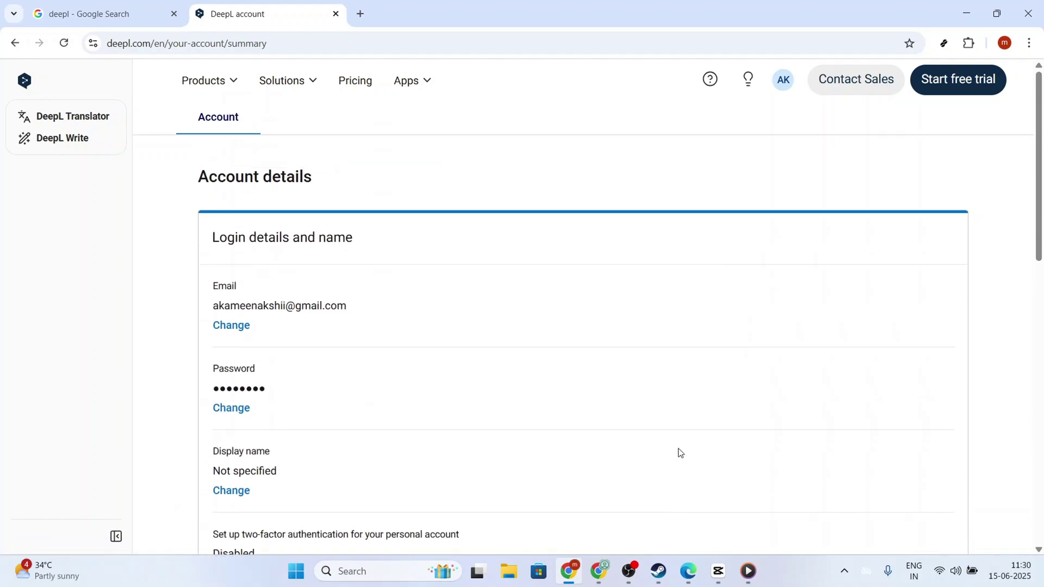
scroll(944, 348, "down", 6)
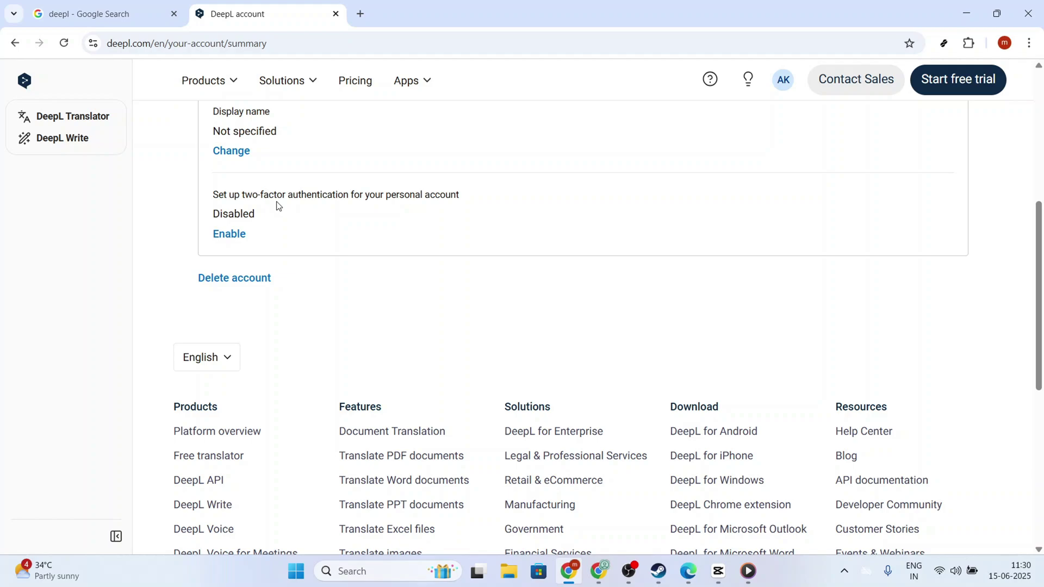
Start two-factor authentication setup, then close the dialog without enabling it.
left_click(229, 234)
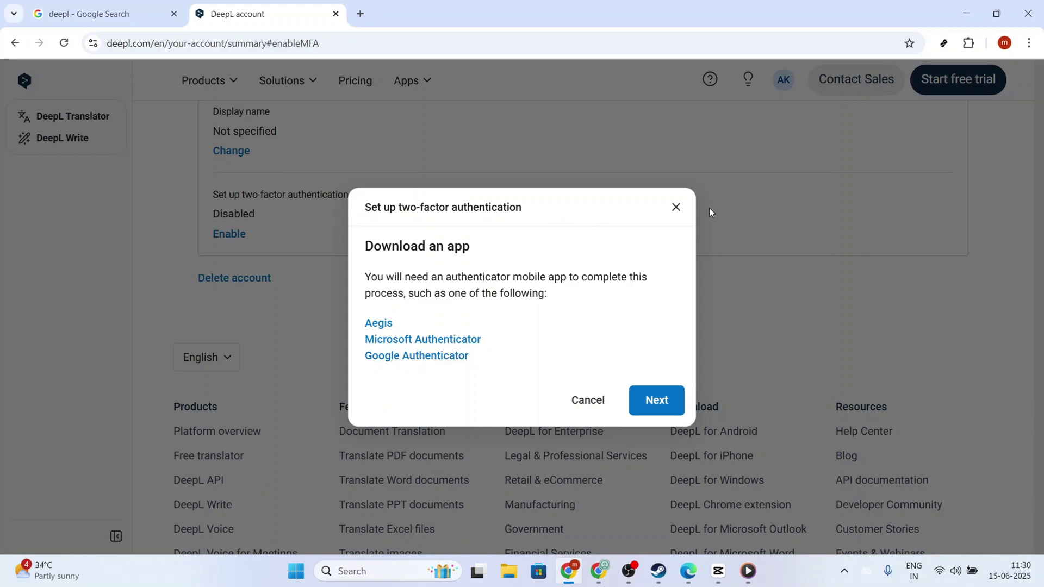
left_click(676, 208)
scroll(298, 400, "down", 6)
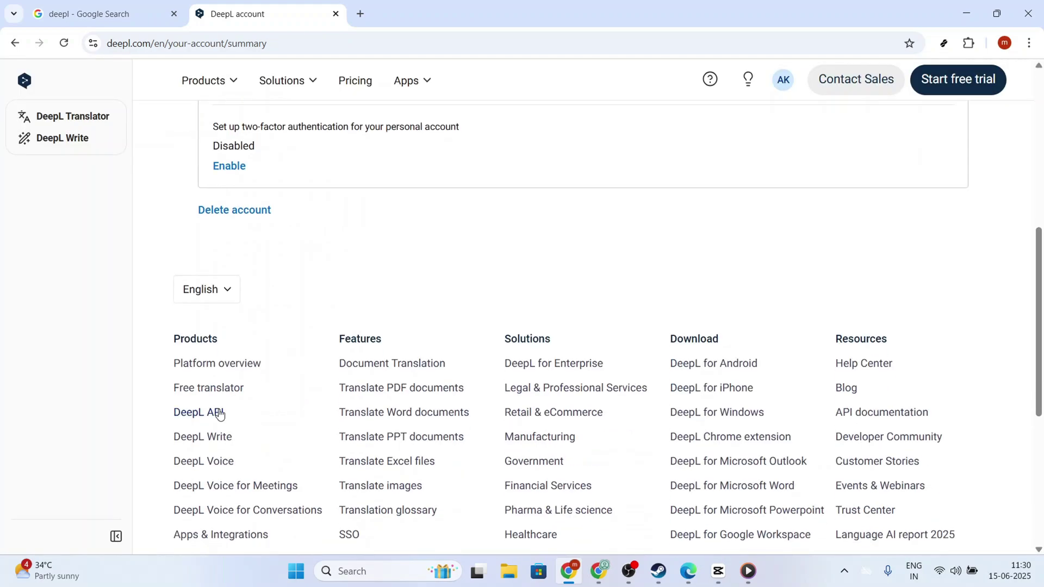
Browse the DeepL API product and checkout pages, then navigate back toward the account summary.
left_click(217, 413)
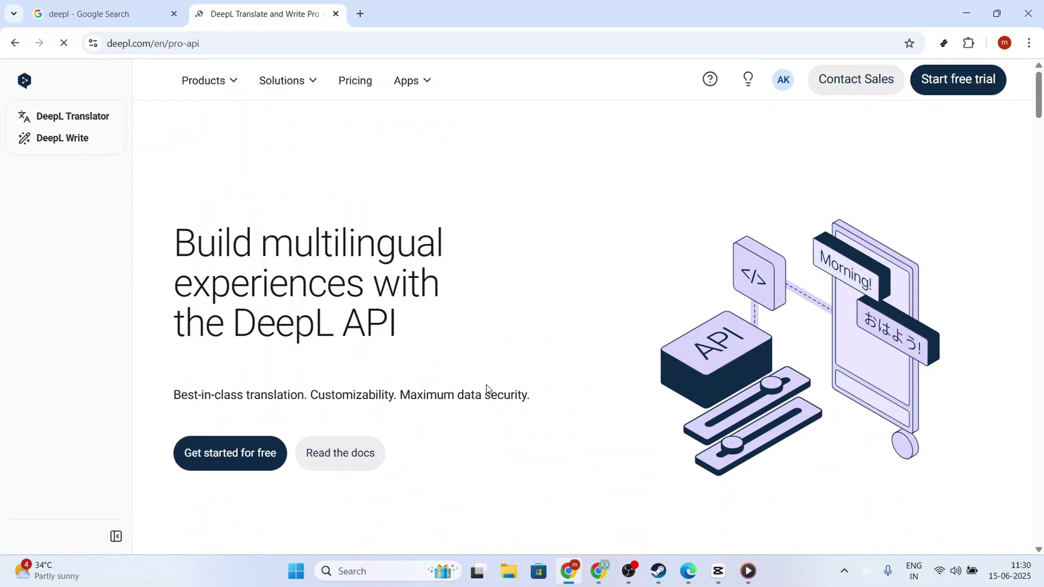
scroll(489, 390, "down", 10)
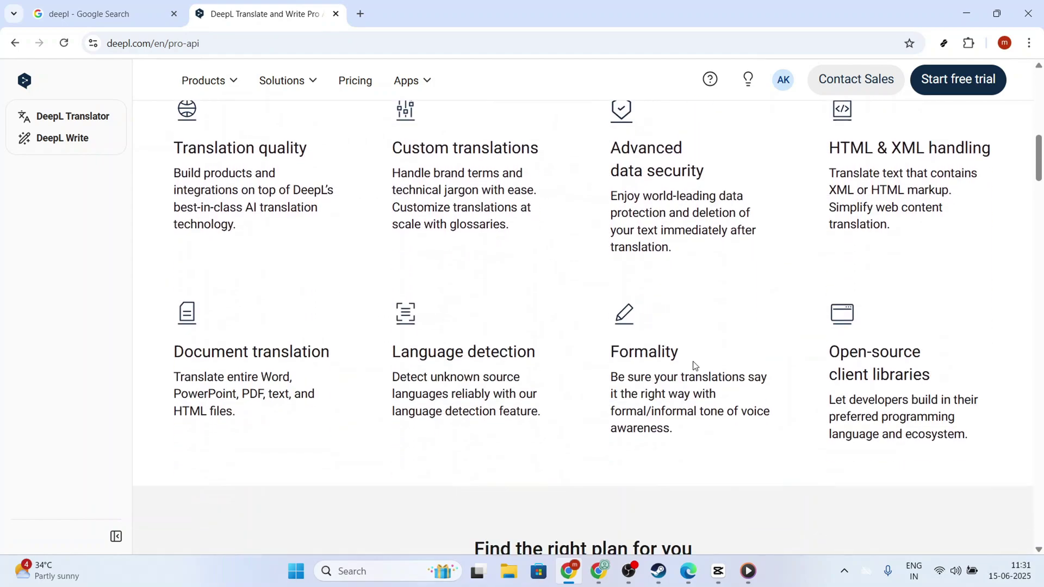
scroll(741, 344, "down", 6)
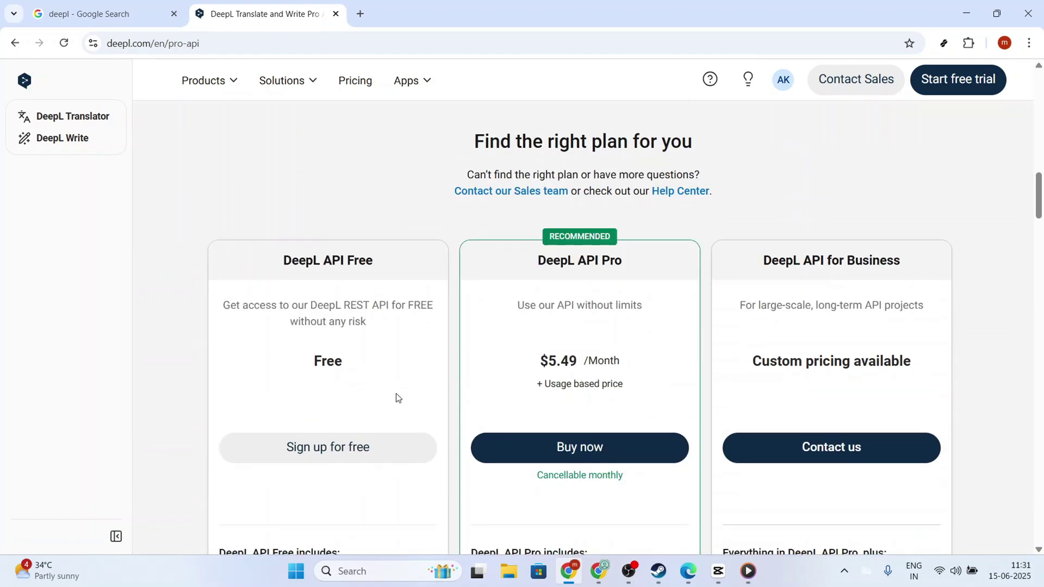
scroll(395, 397, "down", 6)
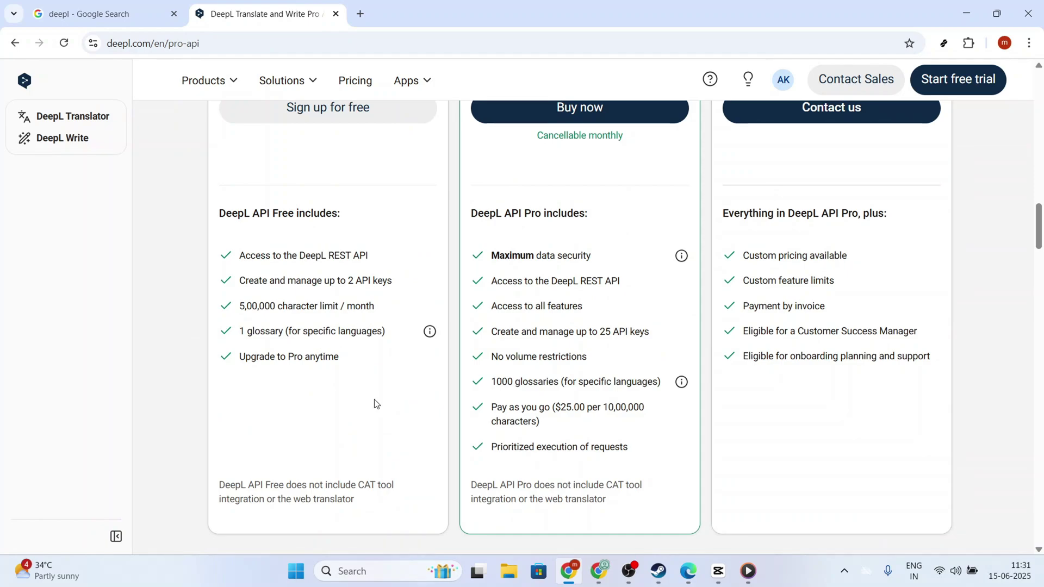
scroll(375, 403, "down", 4)
scroll(273, 226, "up", 1)
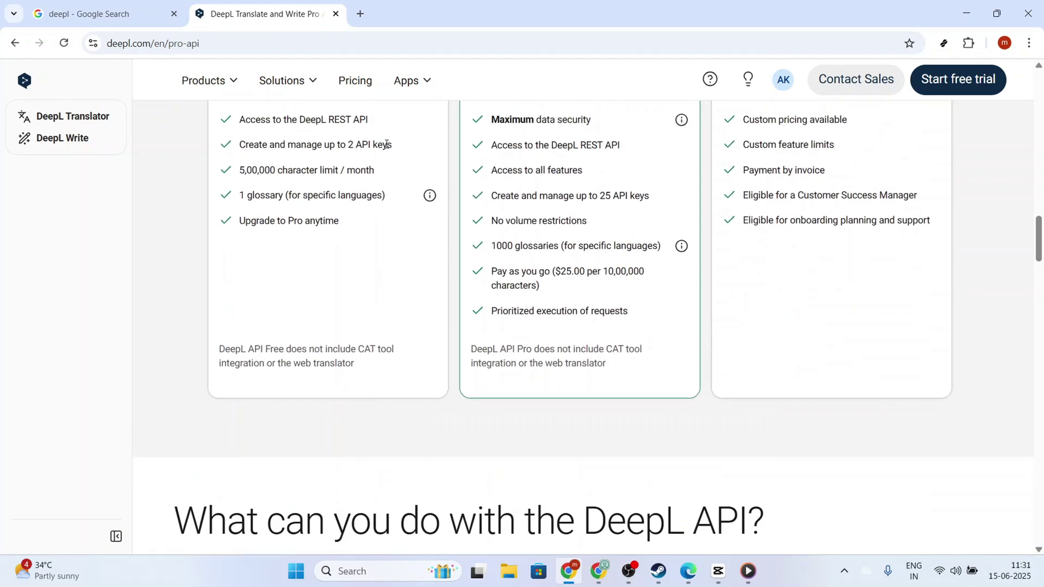
left_click_drag(386, 144, 239, 144)
scroll(354, 309, "up", 7)
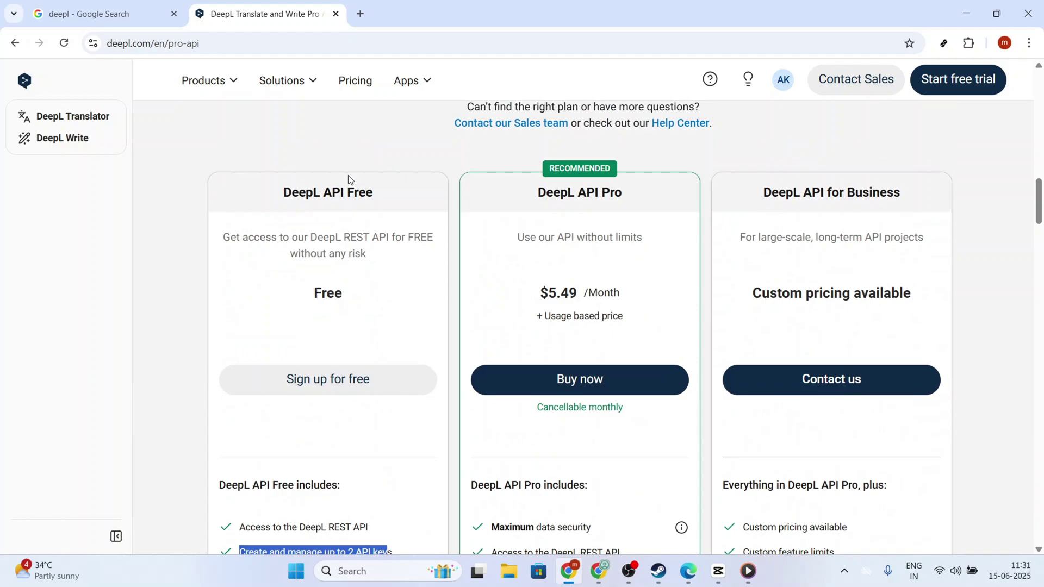
scroll(361, 396, "down", 7)
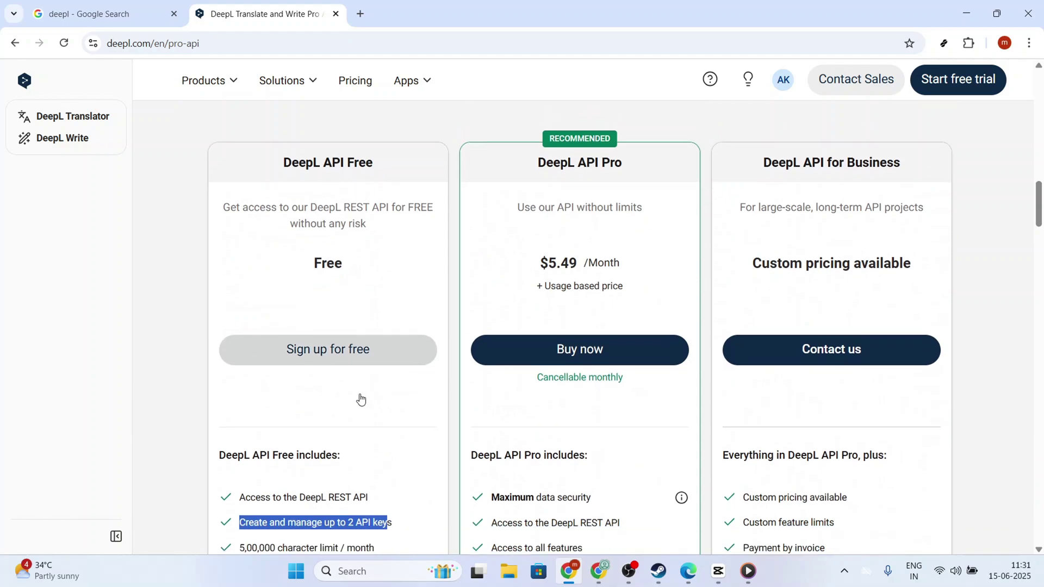
scroll(581, 403, "down", 6)
scroll(310, 354, "up", 13)
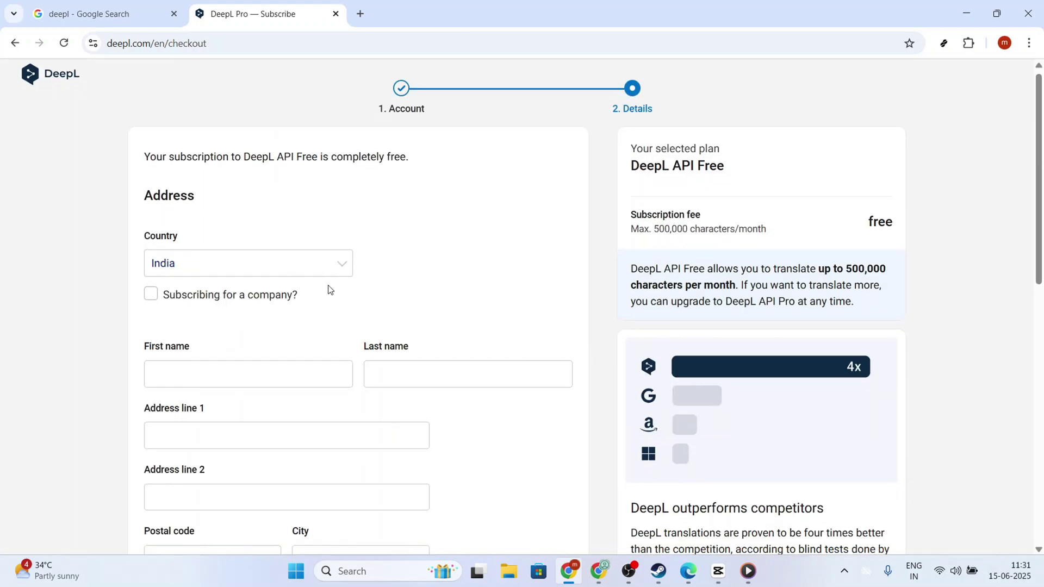
left_click(15, 45)
Return to the account summary, open two-factor setup, and cancel the first attempt.
left_click(15, 46)
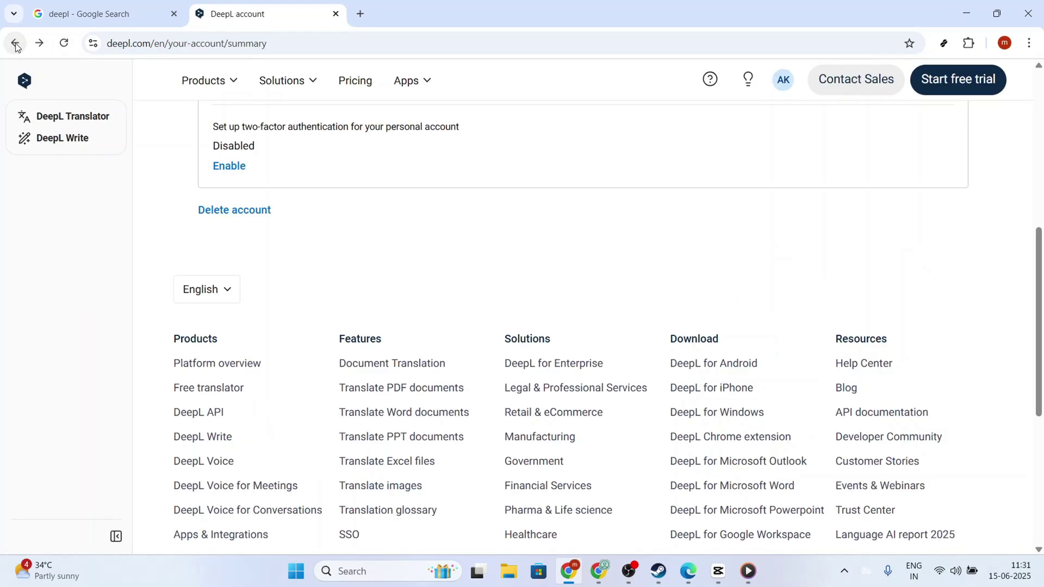
scroll(420, 270, "up", 3)
left_click(229, 302)
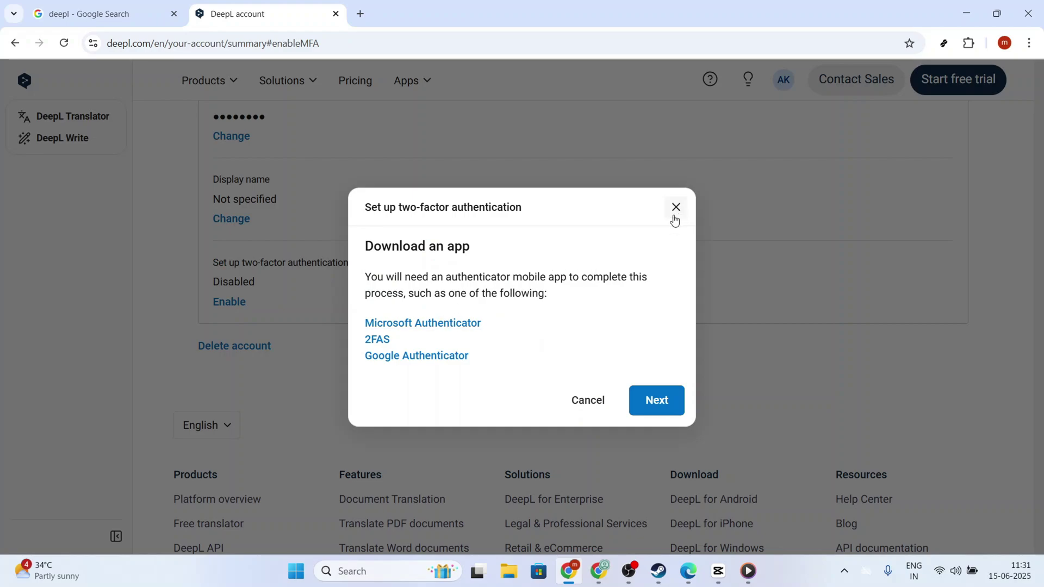
left_click(586, 407)
scroll(401, 369, "down", 7)
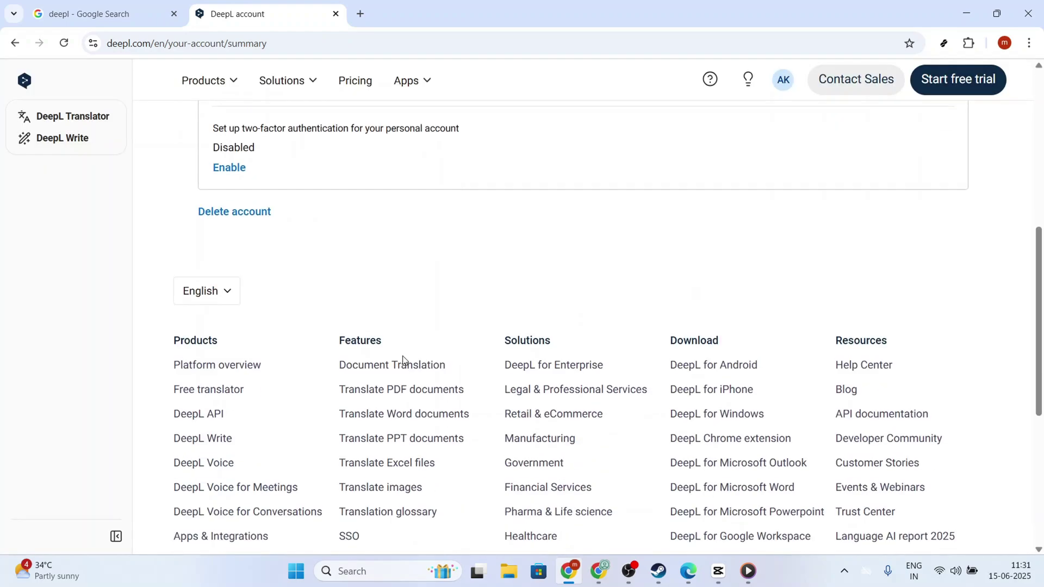
Reopen two-factor setup at the Download an app step listing Google Authenticator, Aegis, Microsoft Authenticator.
left_click(222, 167)
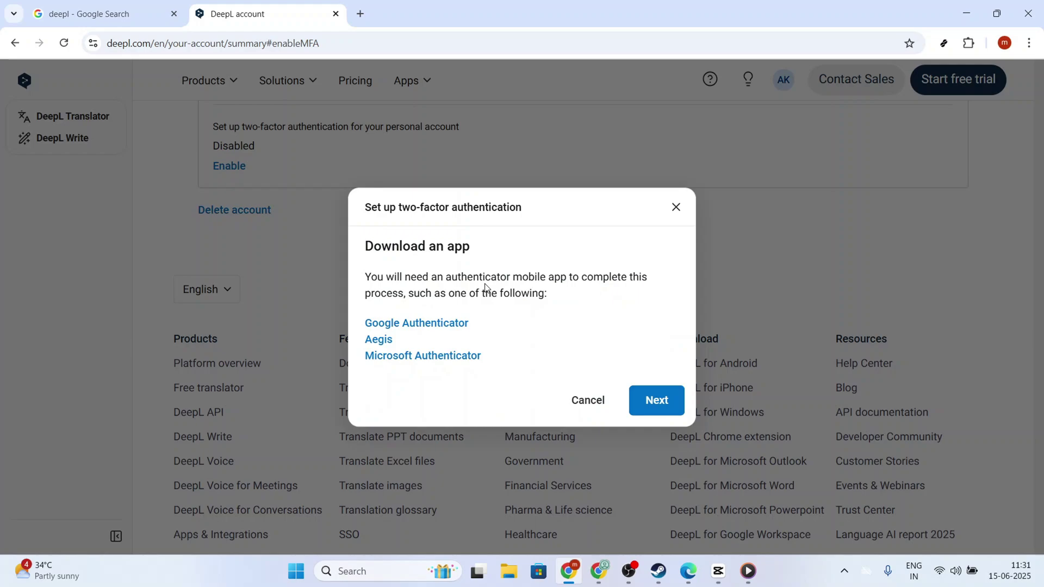
left_click_drag(562, 274, 548, 295)
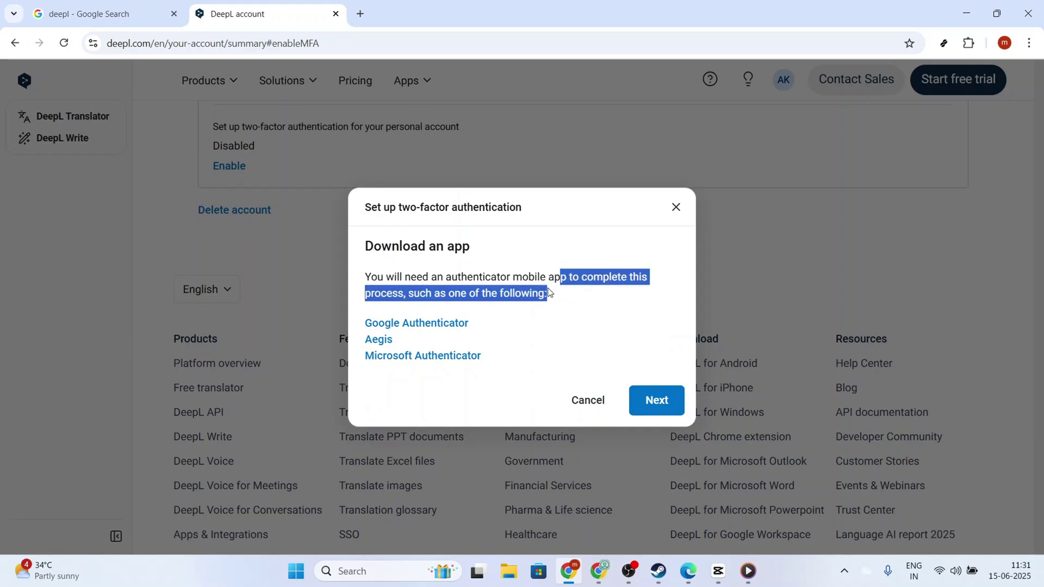
left_click(554, 279)
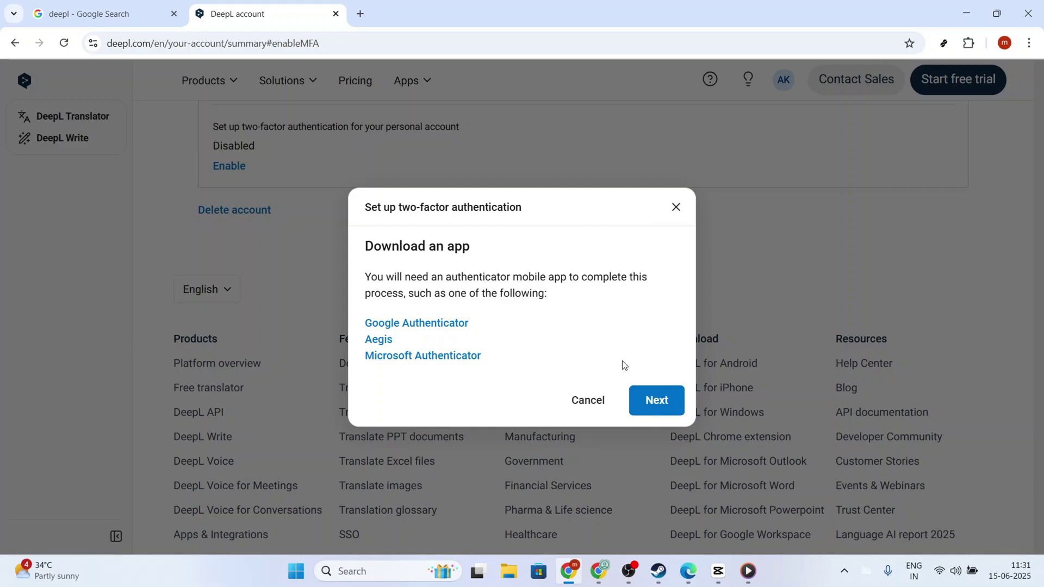
Dismiss the two-factor setup dialog each time it reappears while navigating back.
left_click(676, 206)
scroll(452, 373, "down", 6)
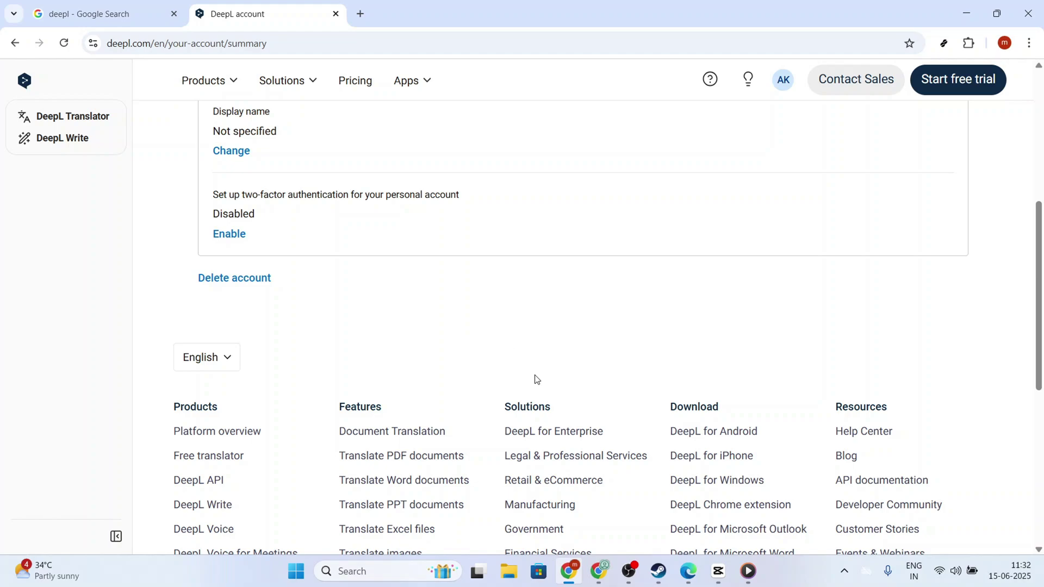
scroll(361, 373, "up", 5)
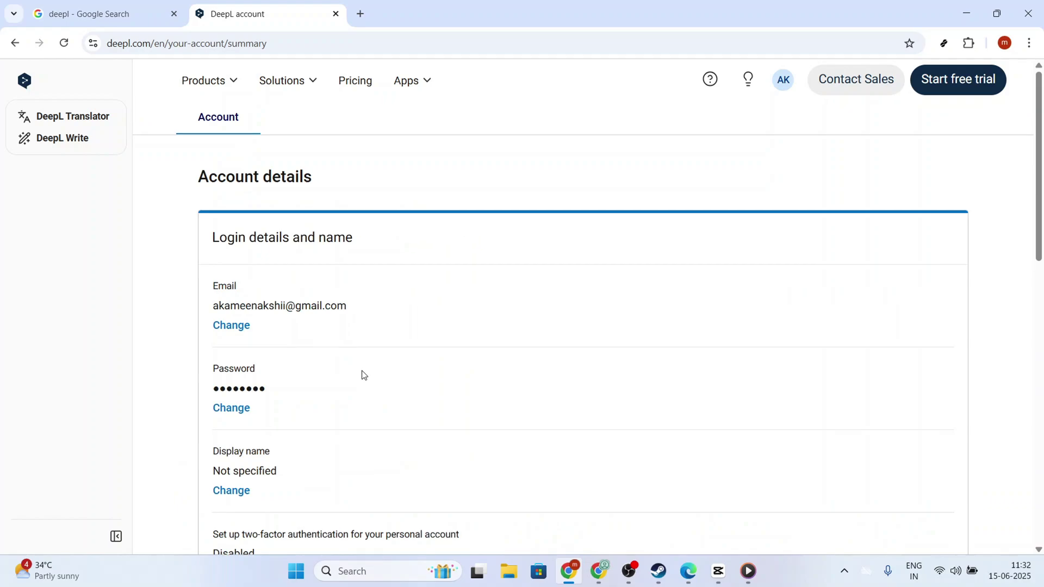
left_click(15, 43)
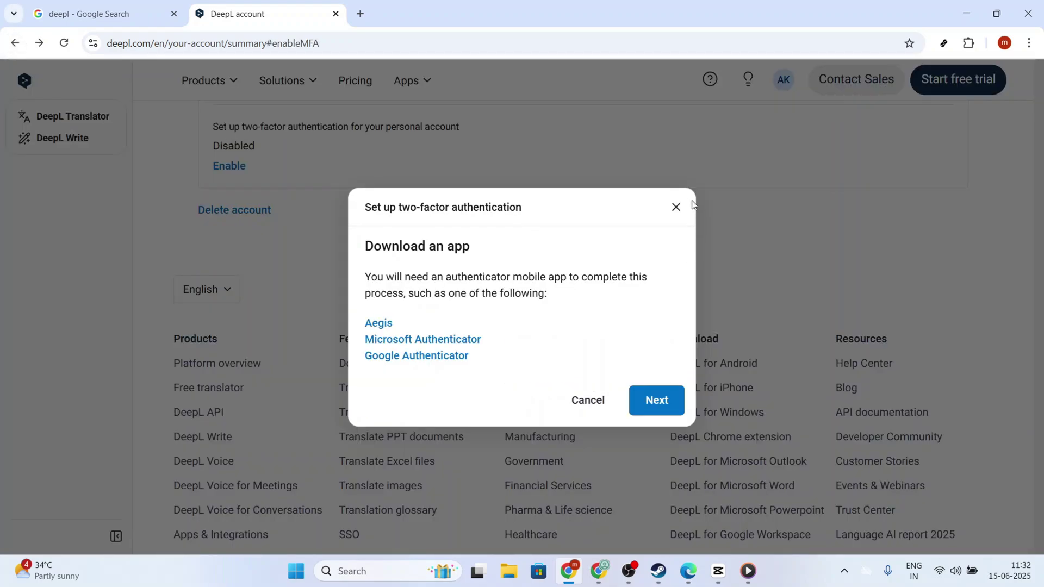
left_click(676, 206)
left_click(14, 43)
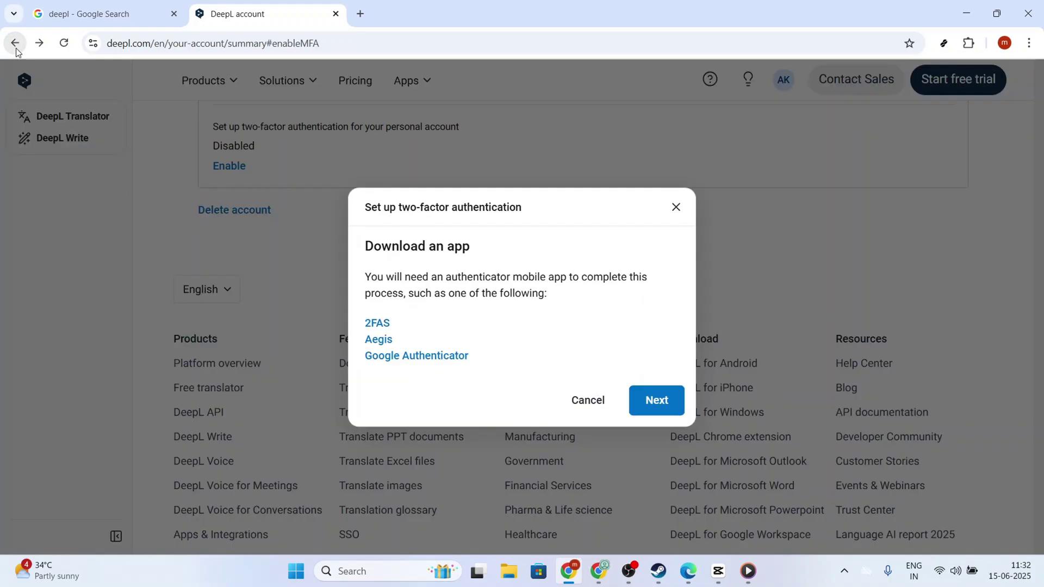
left_click(587, 400)
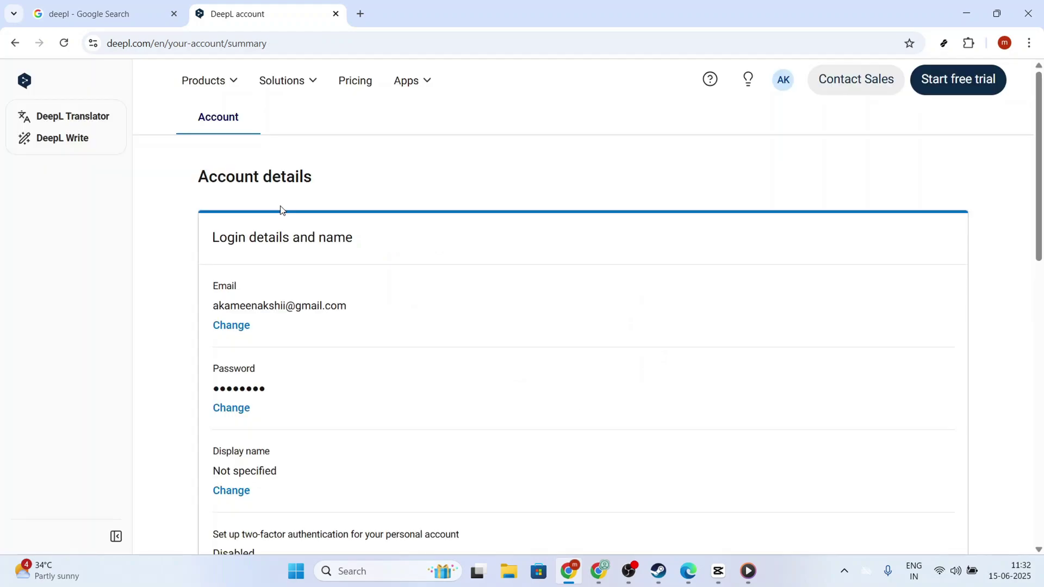
Step back through browser history until the Log in to your account page appears.
left_click(11, 44)
left_click(11, 44)
left_click(10, 43)
left_click(11, 43)
left_click(11, 43)
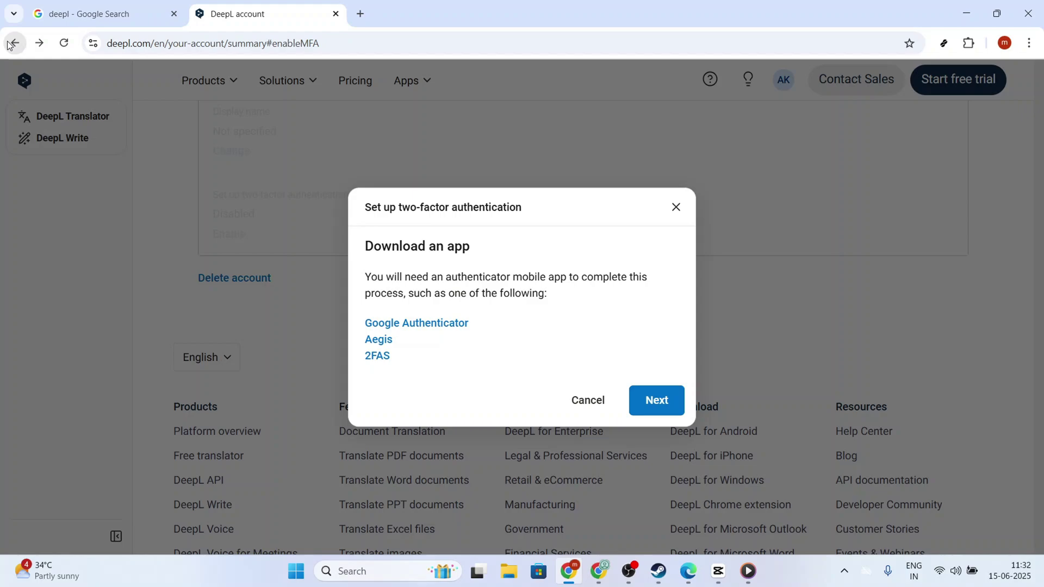
left_click(11, 44)
left_click(11, 43)
left_click(10, 44)
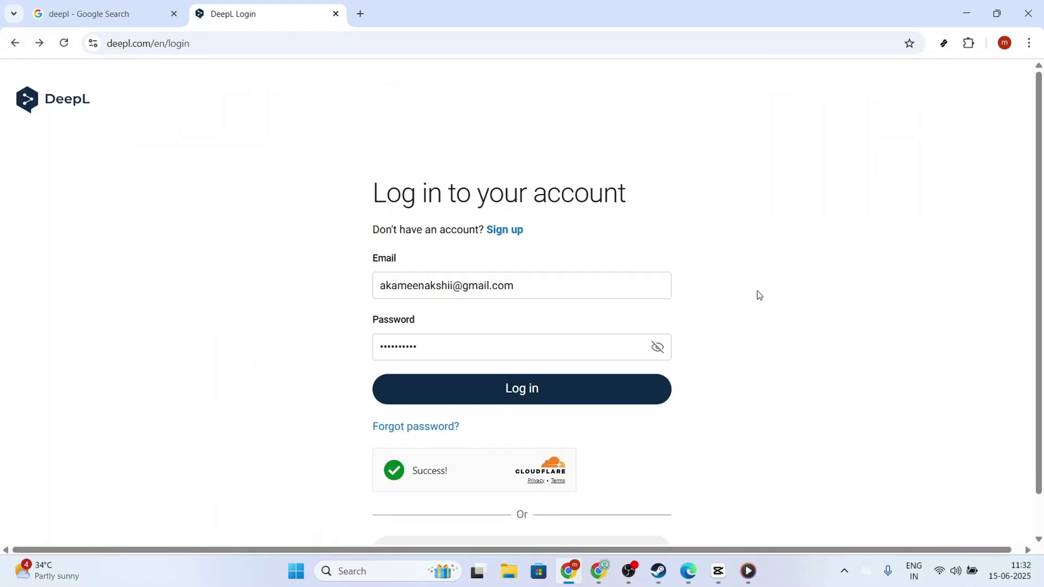
left_click(534, 388)
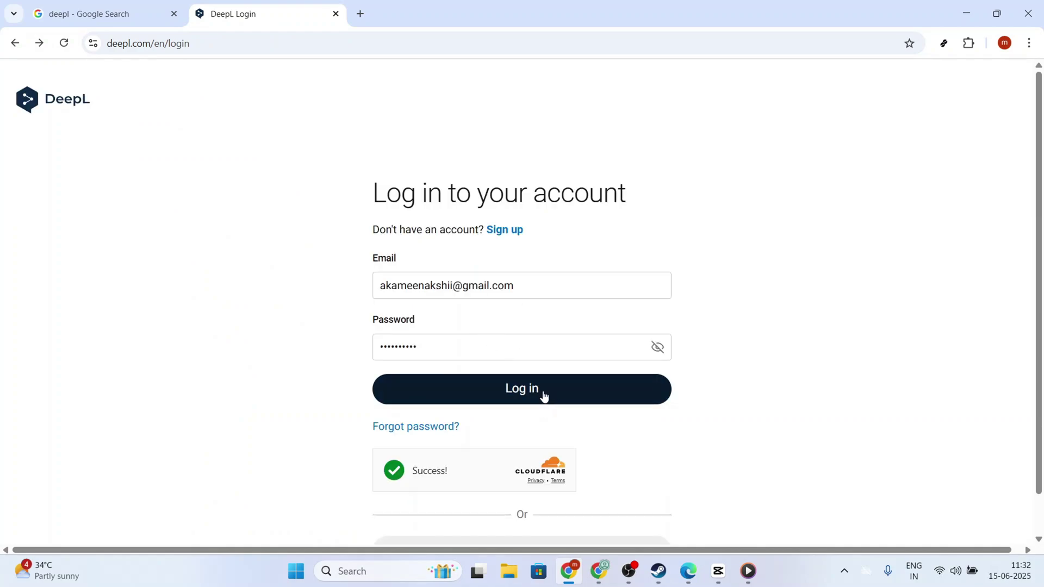
left_click(544, 396)
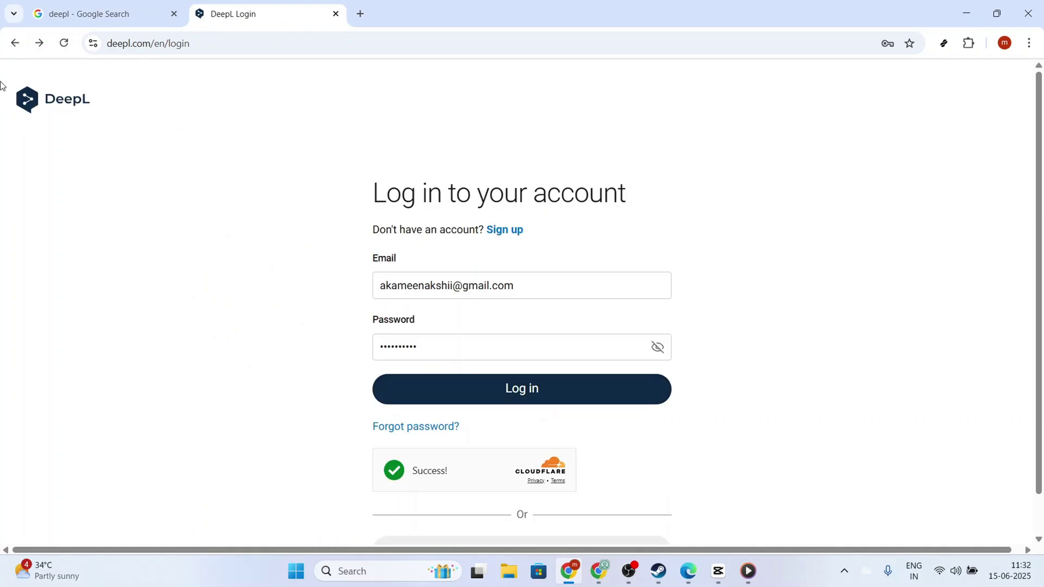